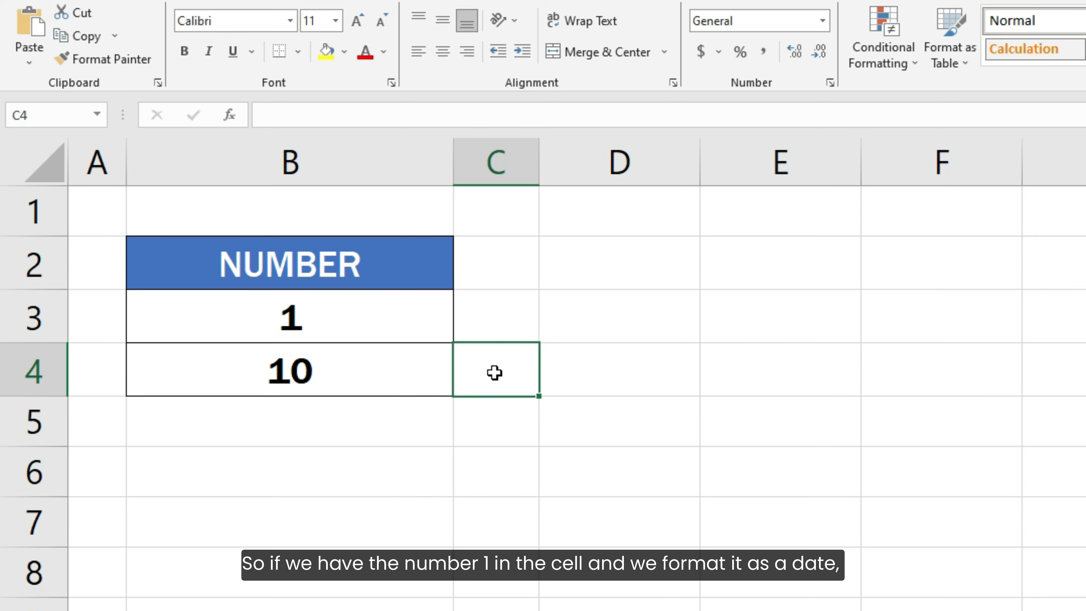
Format the numbers 1 and 10 in cells B3 and B4 as Short Date.
click(421, 324)
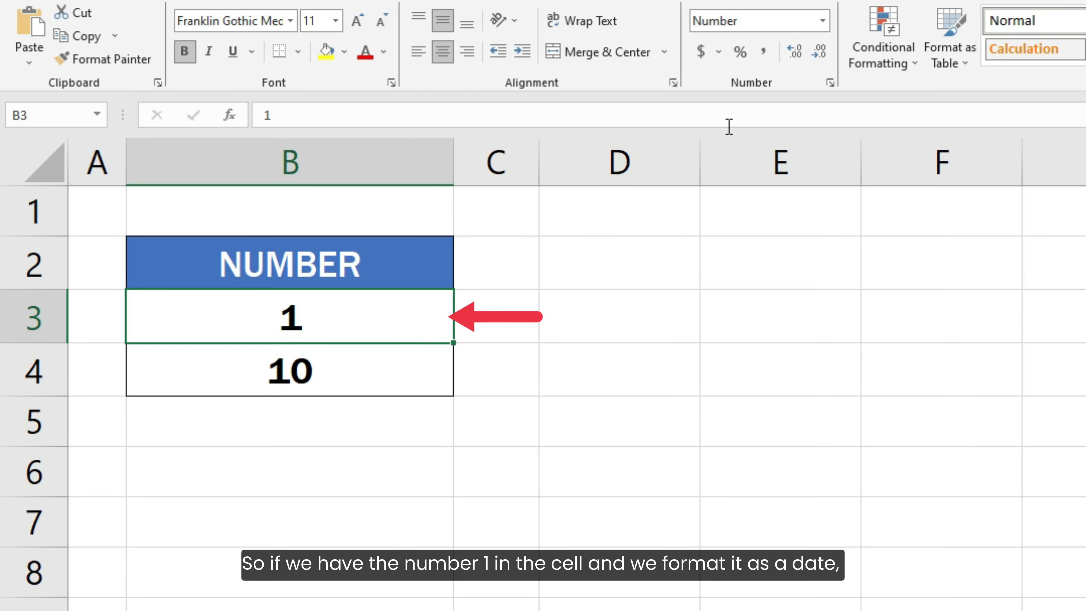
click(822, 21)
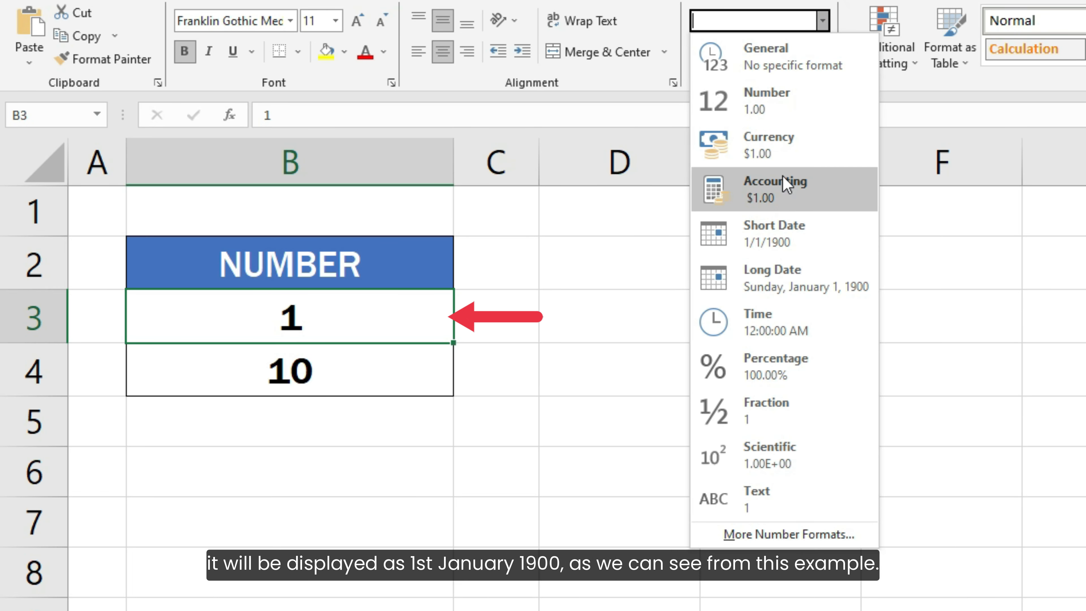
click(772, 239)
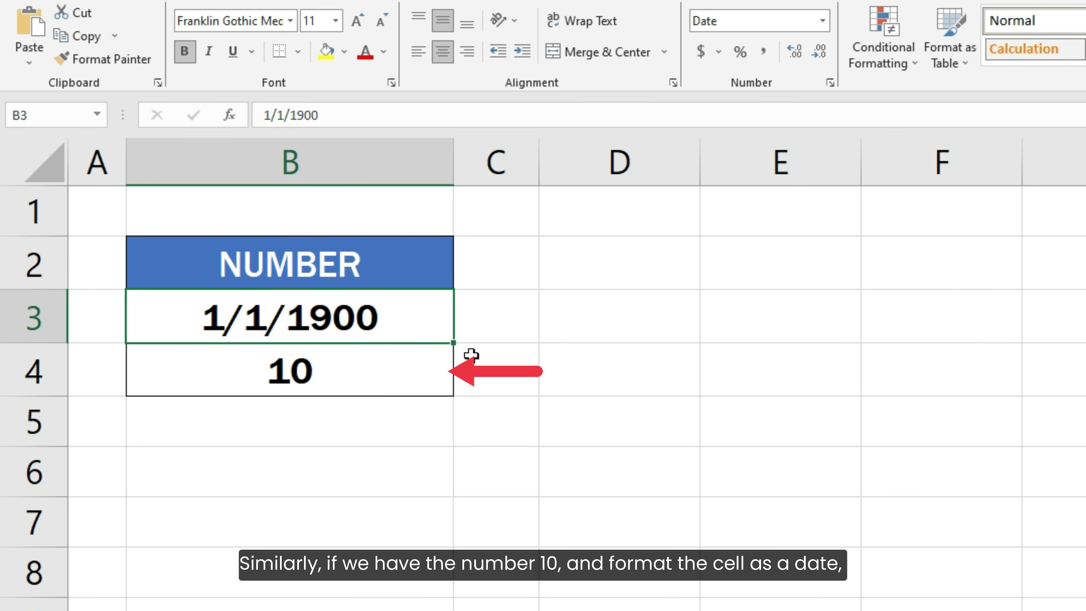
click(426, 373)
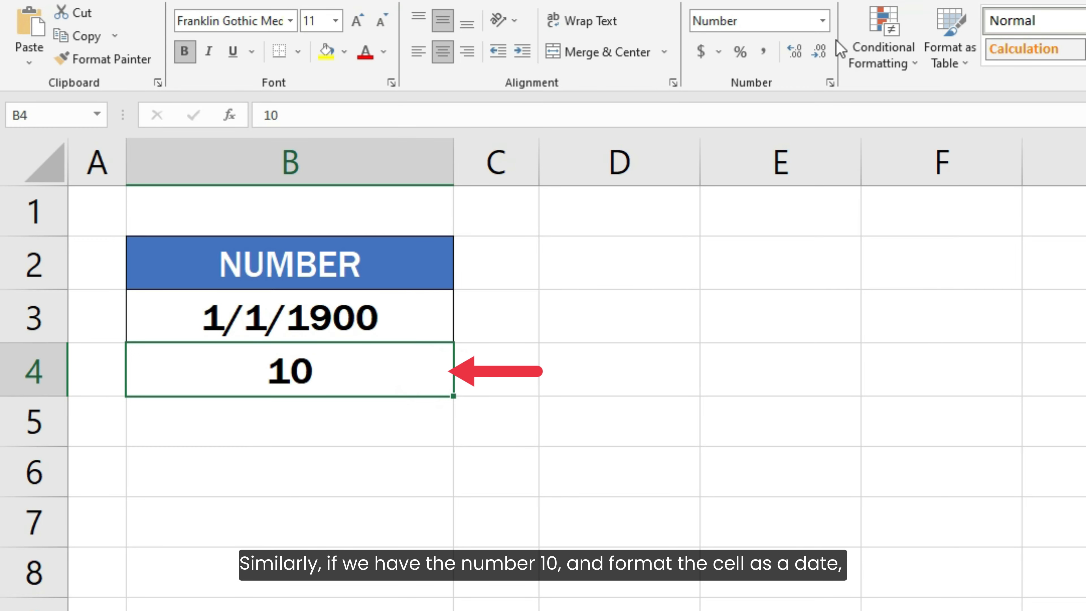
click(823, 20)
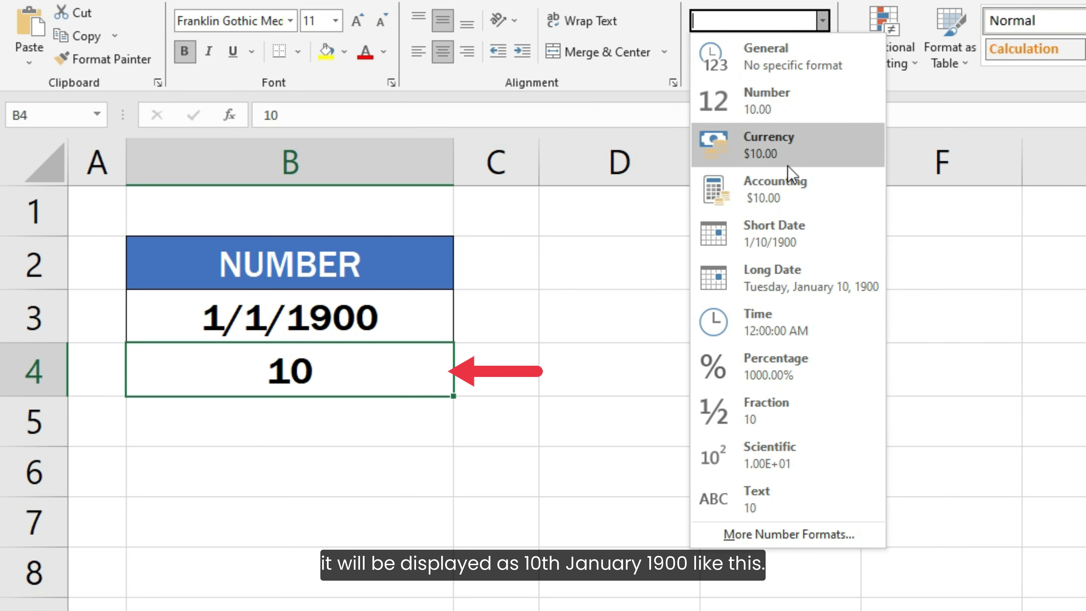
click(764, 243)
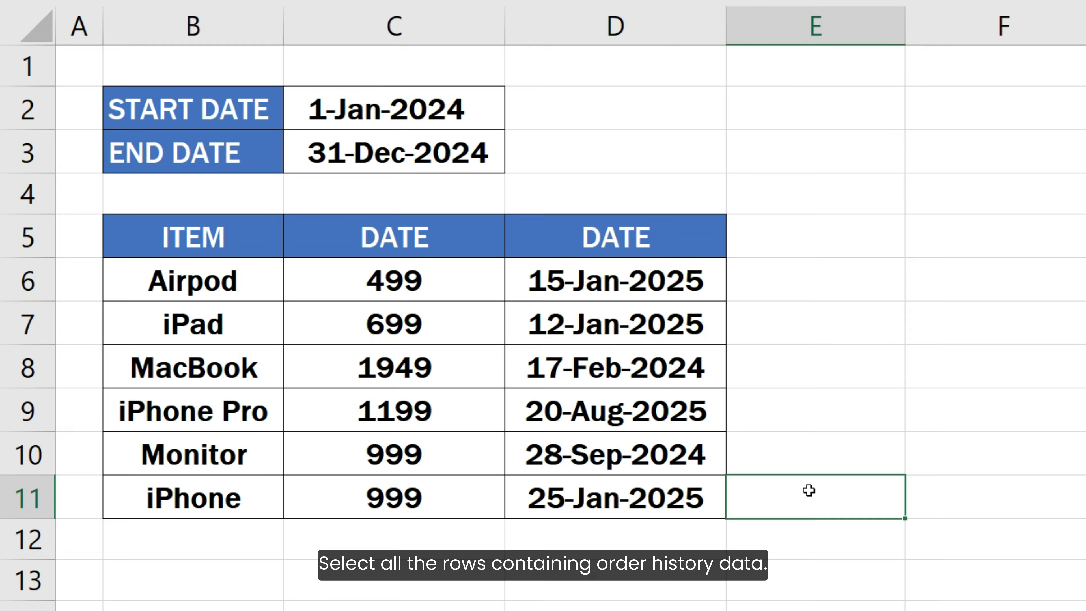
Start a formula-based conditional formatting rule for cells B6:D11 with the formula = AND( D6 >= C2, D6 <= C3 ).
drag(246, 286, 594, 502)
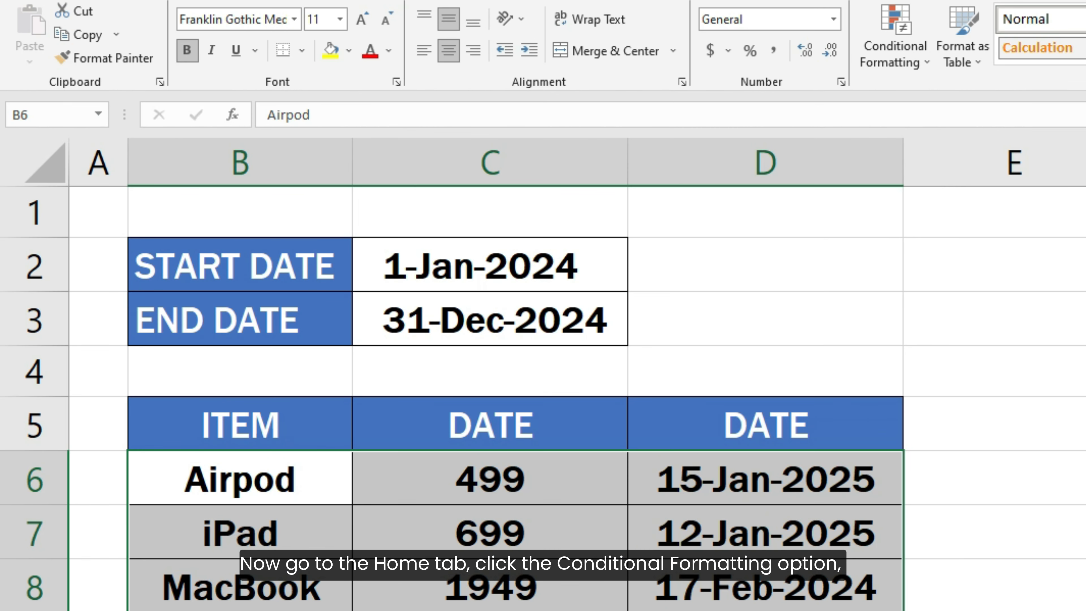
click(894, 64)
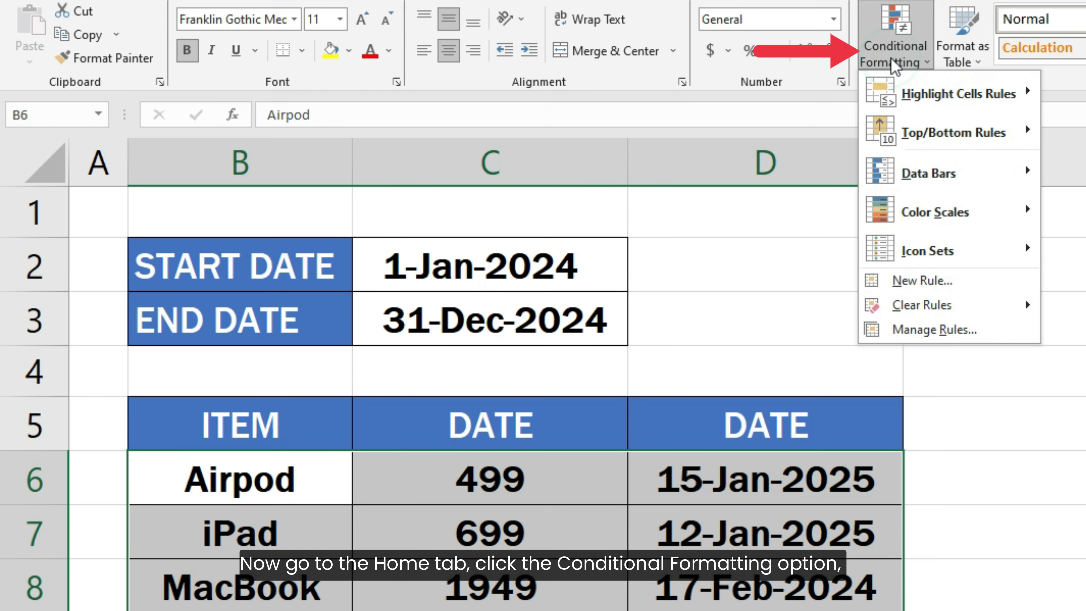
click(955, 283)
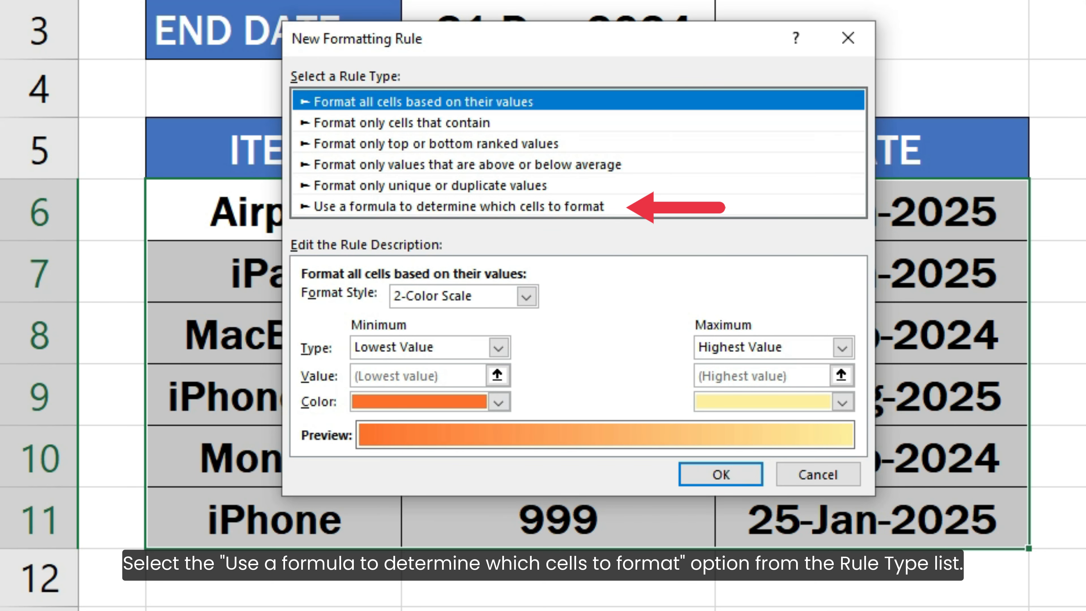
click(582, 210)
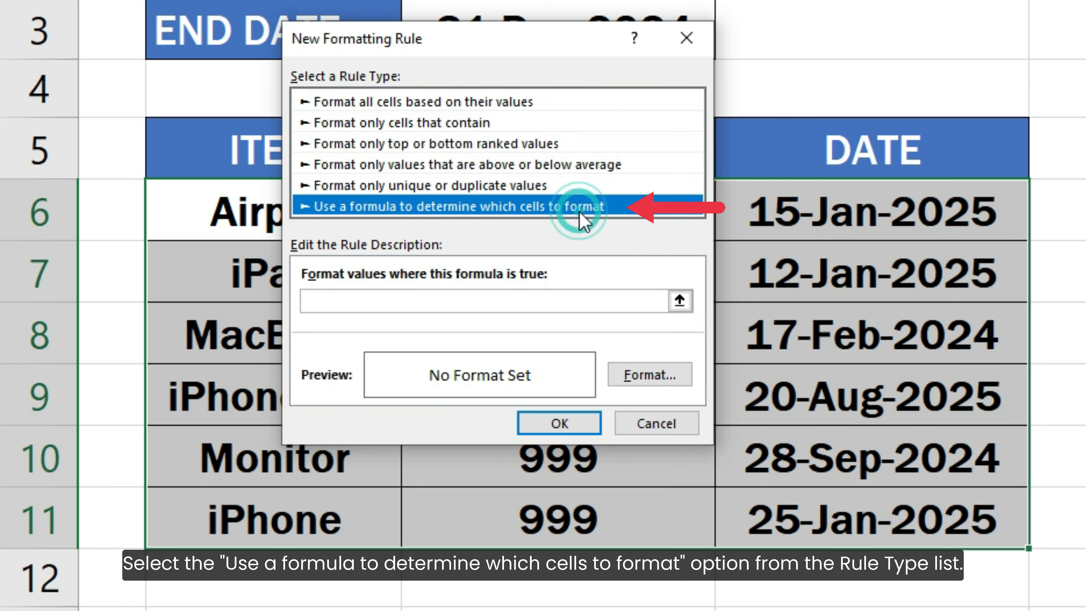
click(561, 300)
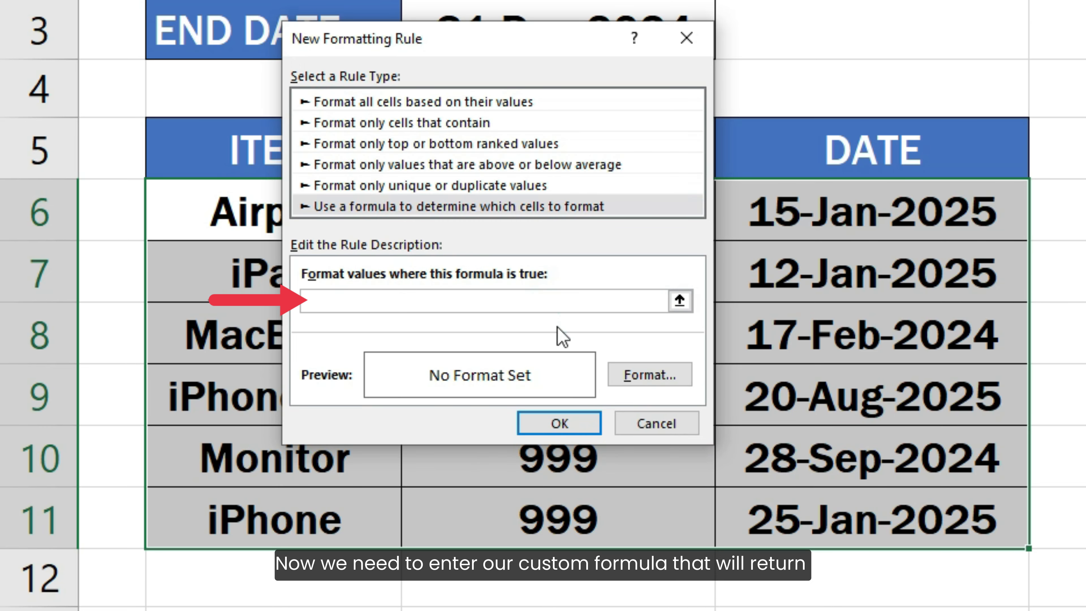
text(= AND)
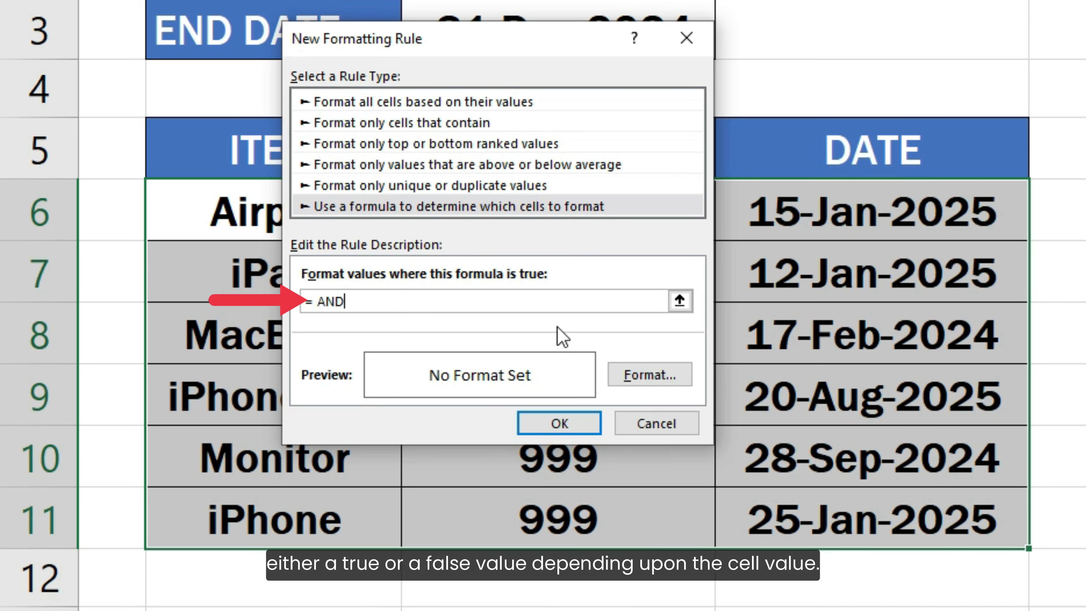
text(( D6 > = )
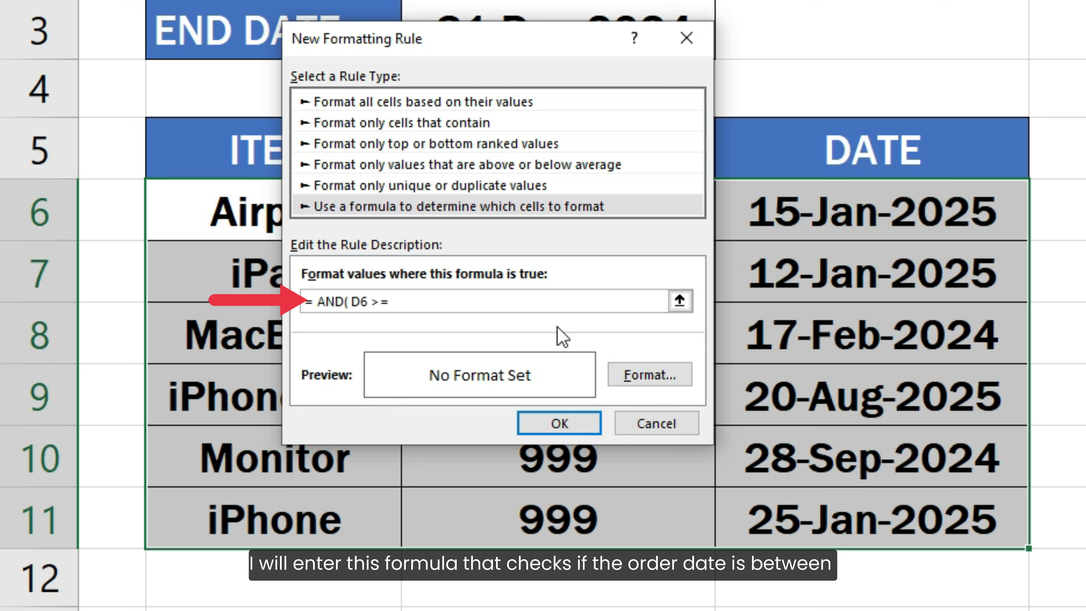
text(C2, D6 <)
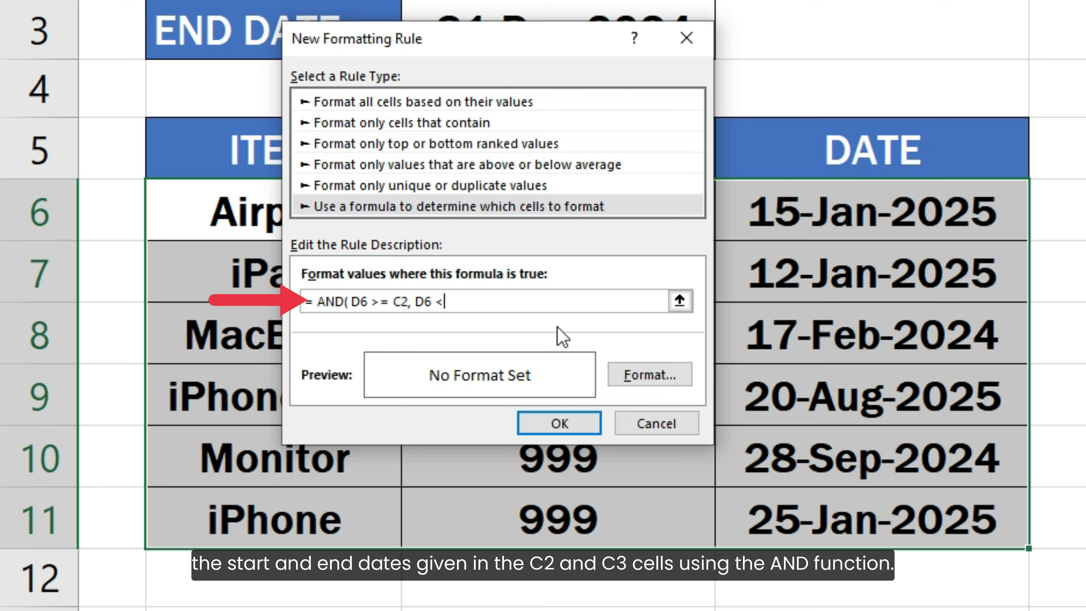
text(= C3 ))
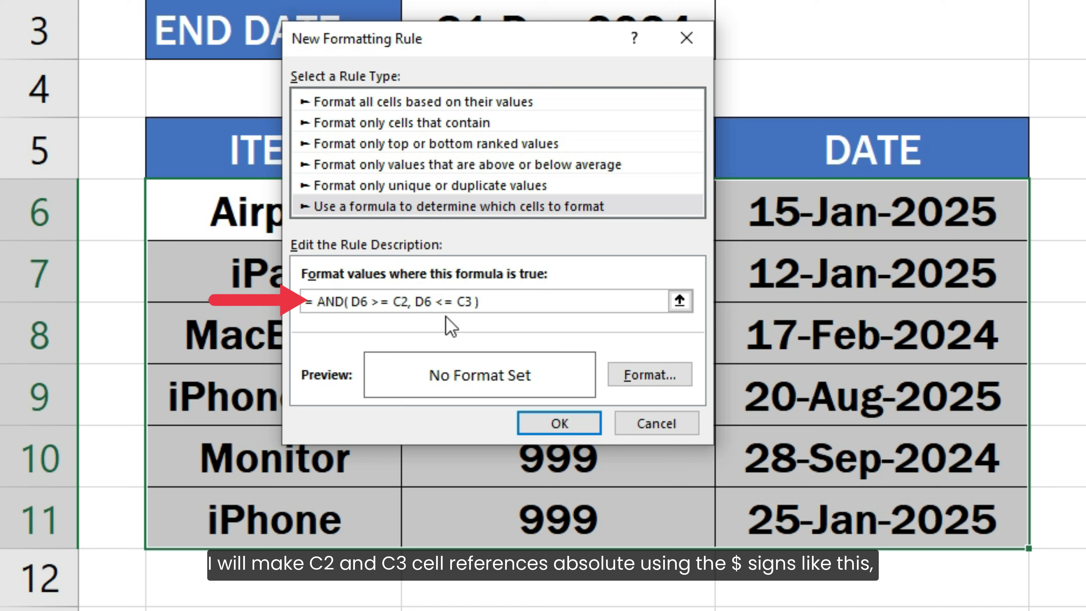
Make the start and end date references in the rule formula absolute as $C$2 and $C$3.
click(396, 303)
text($)
click(410, 303)
text($)
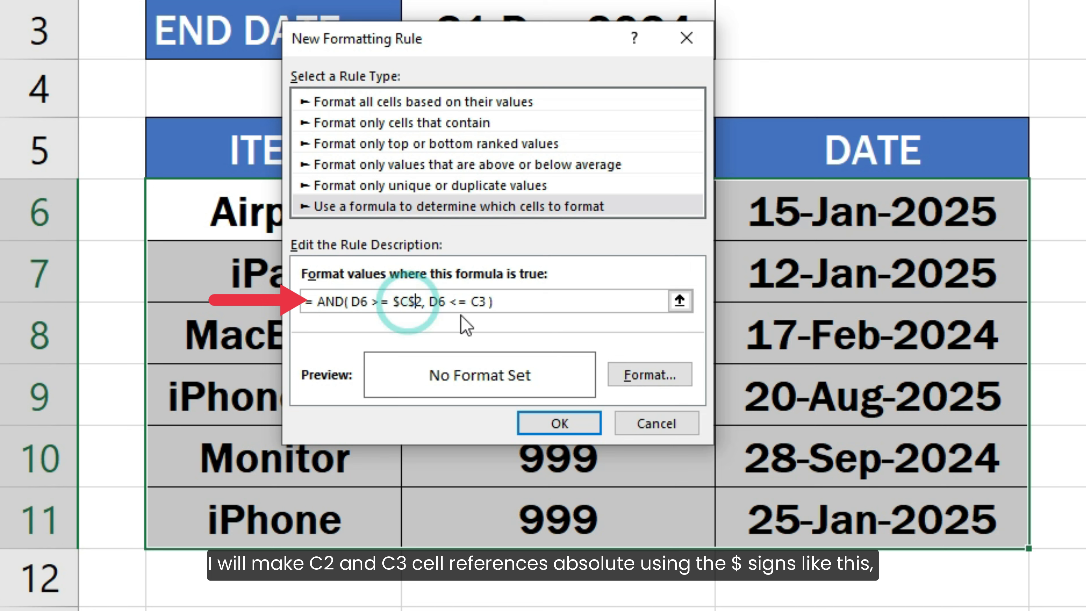
click(470, 302)
text($C$)
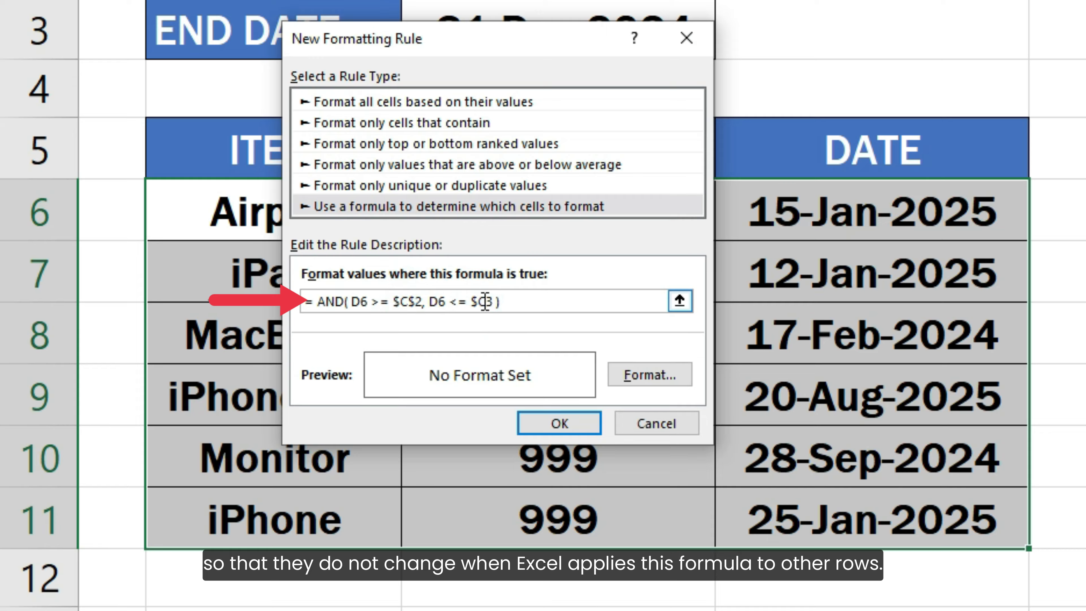
click(482, 302)
text($)
click(552, 301)
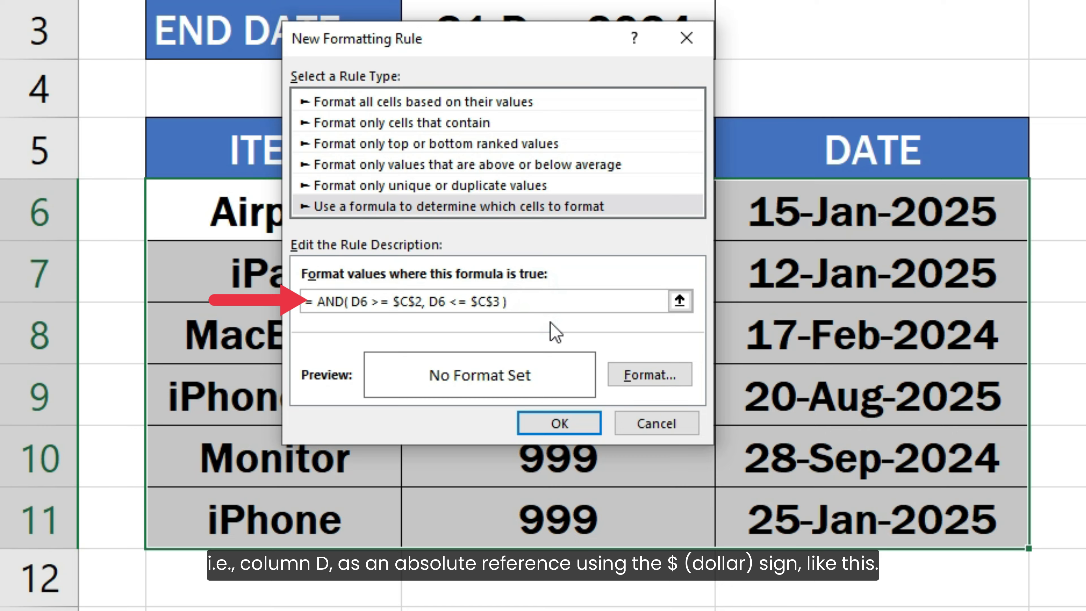
Lock column D in both D6 references of the rule formula so they read $D6.
click(352, 301)
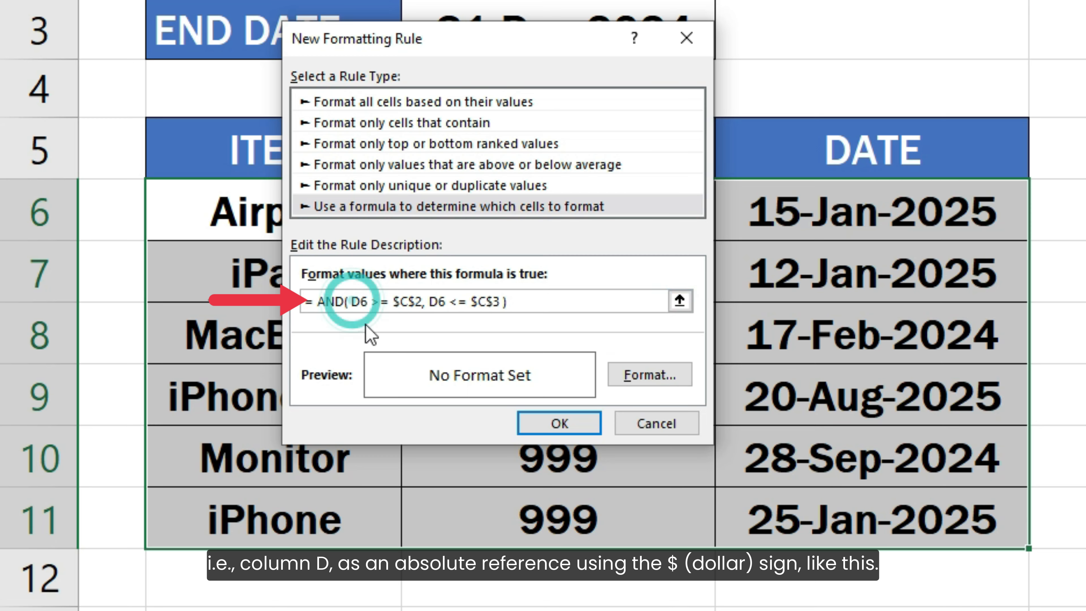
text($)
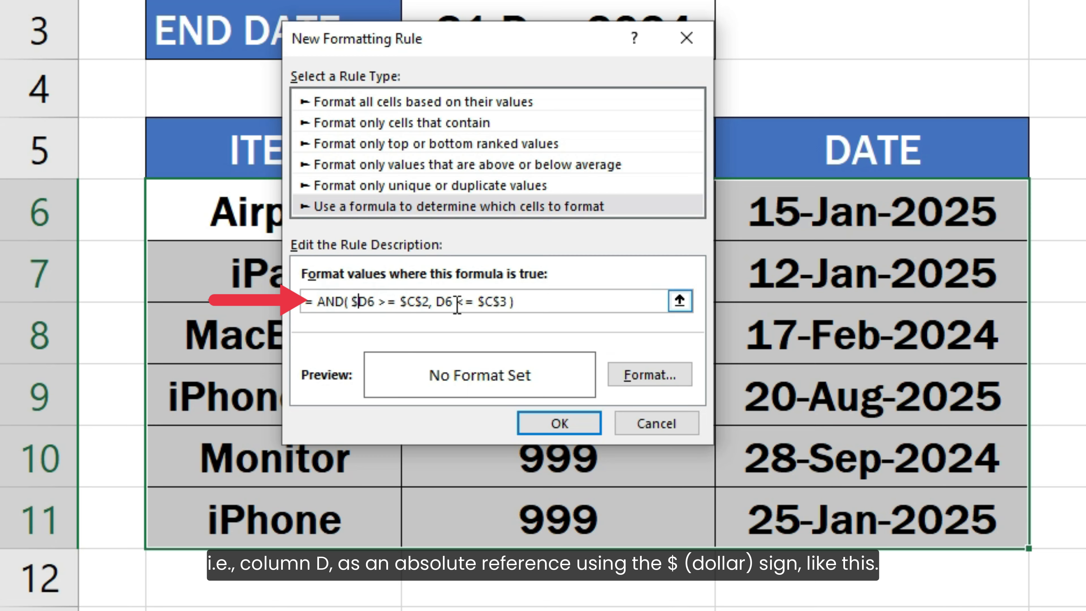
click(436, 301)
text($)
click(573, 303)
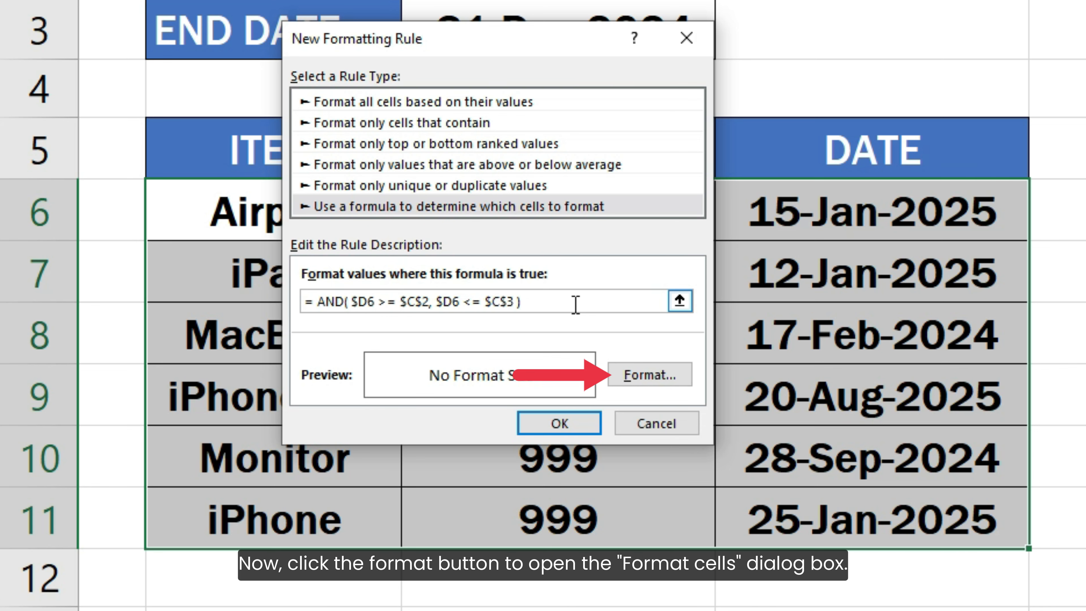
Give the rule a light green background fill and apply it to the order rows.
click(648, 375)
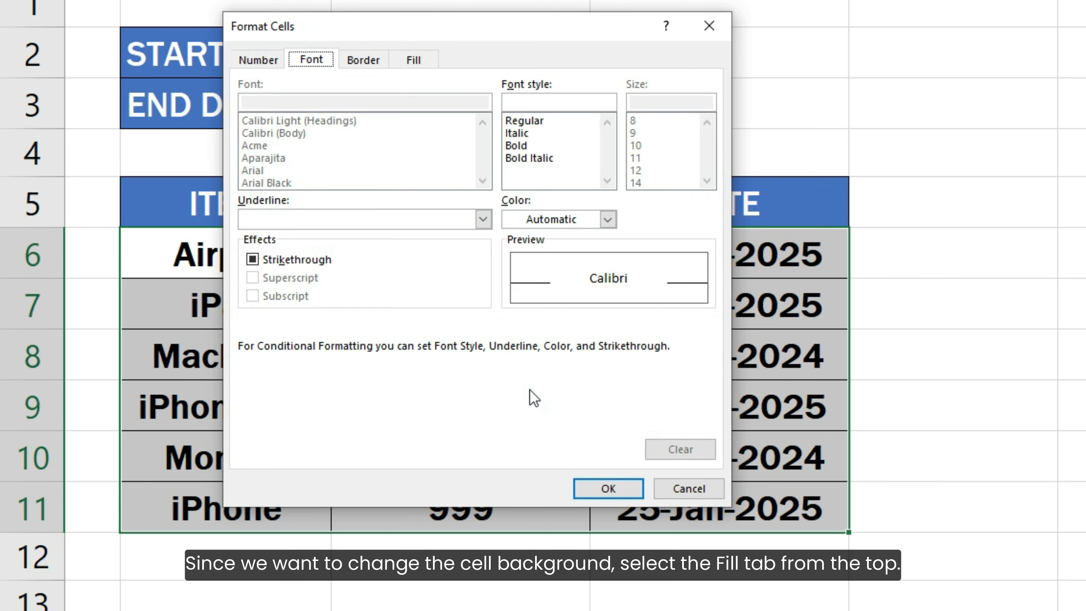
click(413, 64)
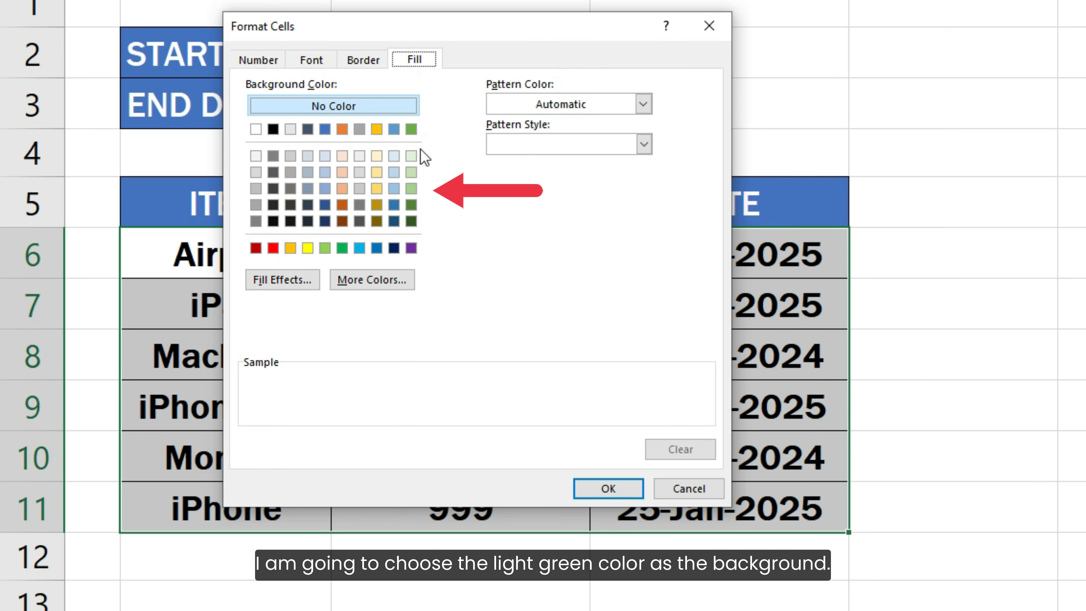
click(412, 156)
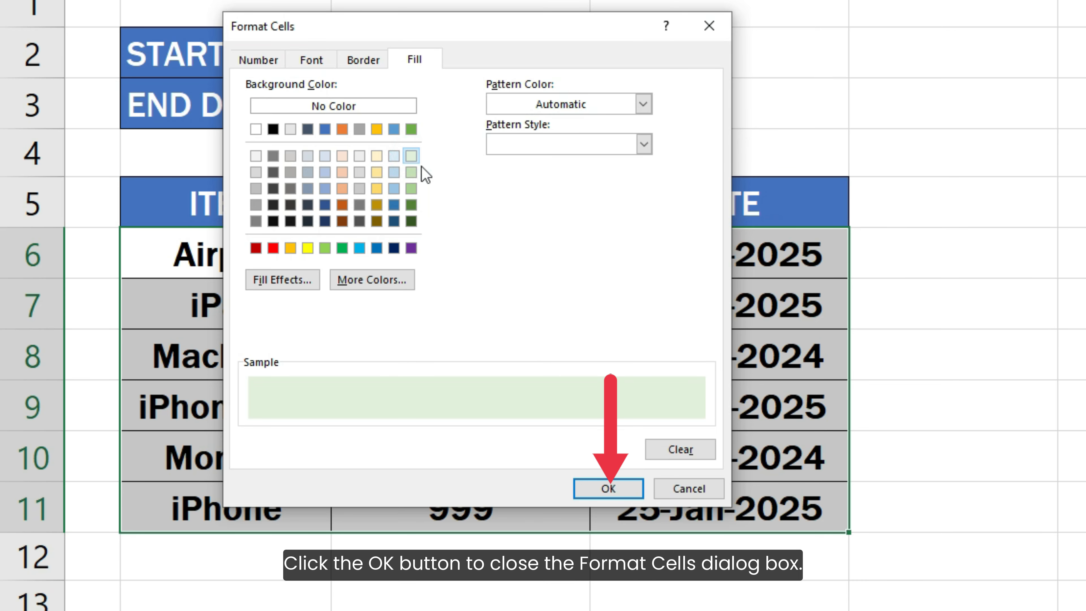
click(603, 490)
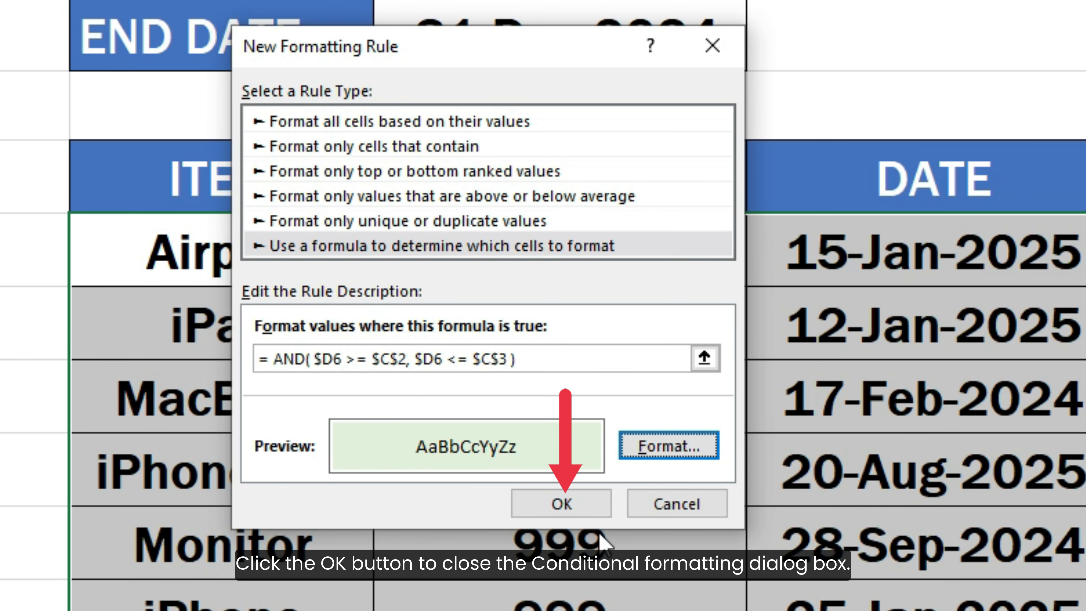
click(563, 504)
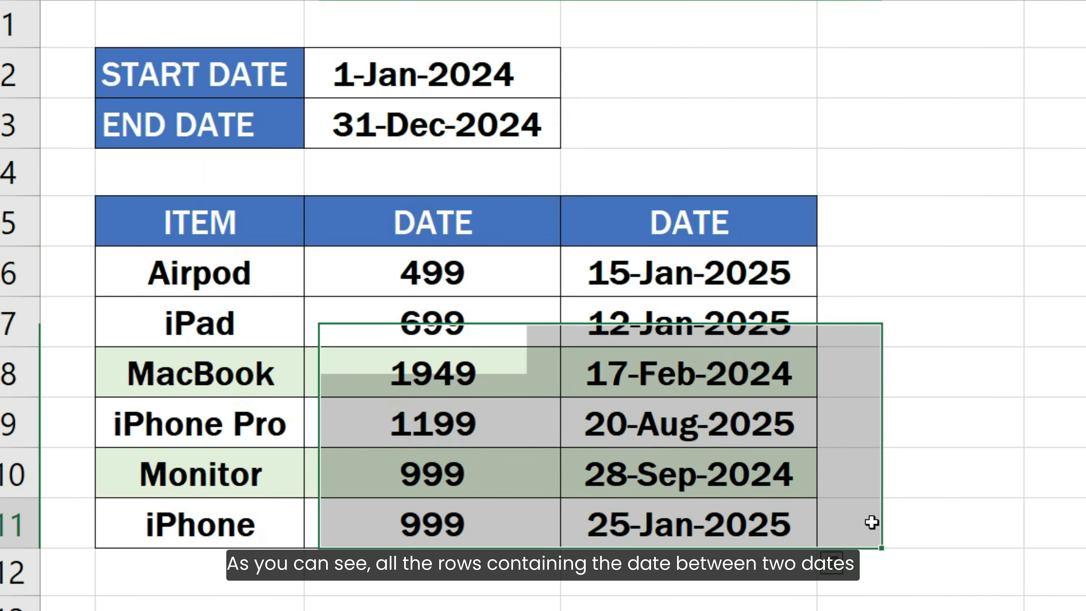
click(773, 493)
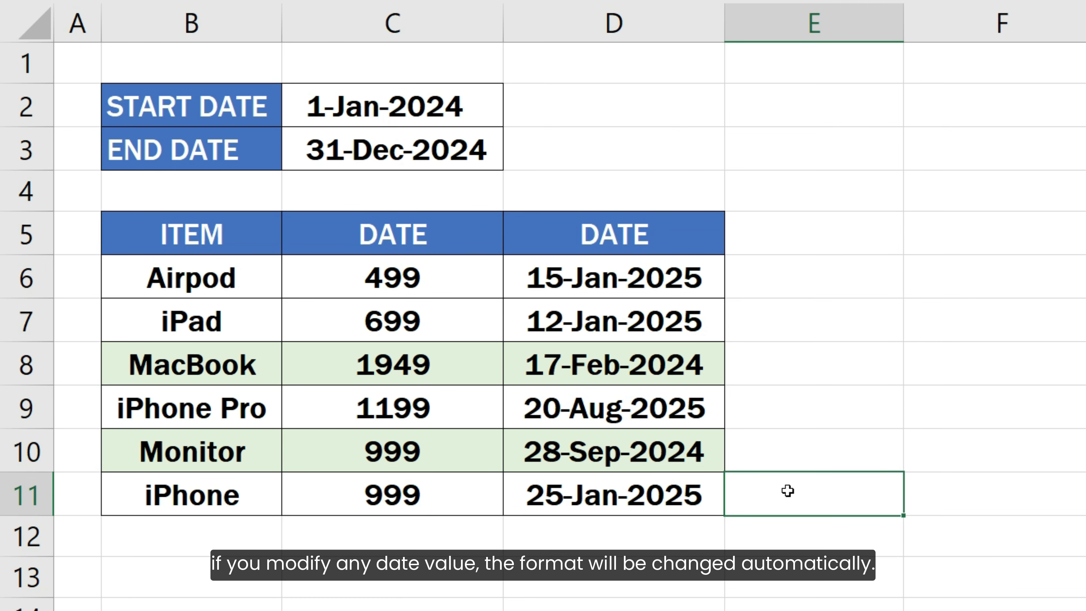
Change the iPad order date in cell D7 to 1/12/2024.
click(700, 317)
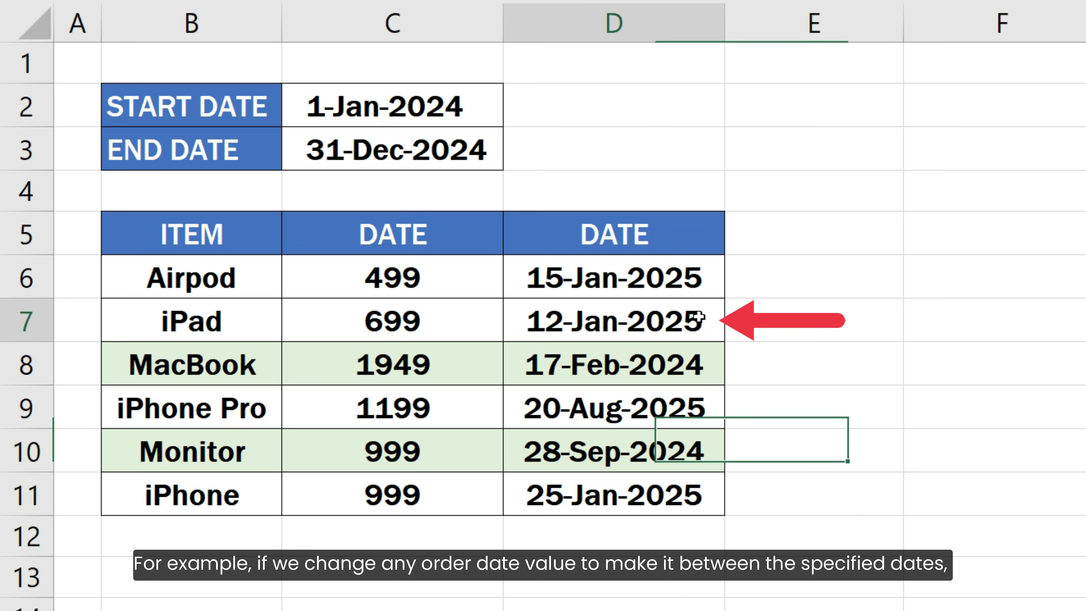
double_click(700, 317)
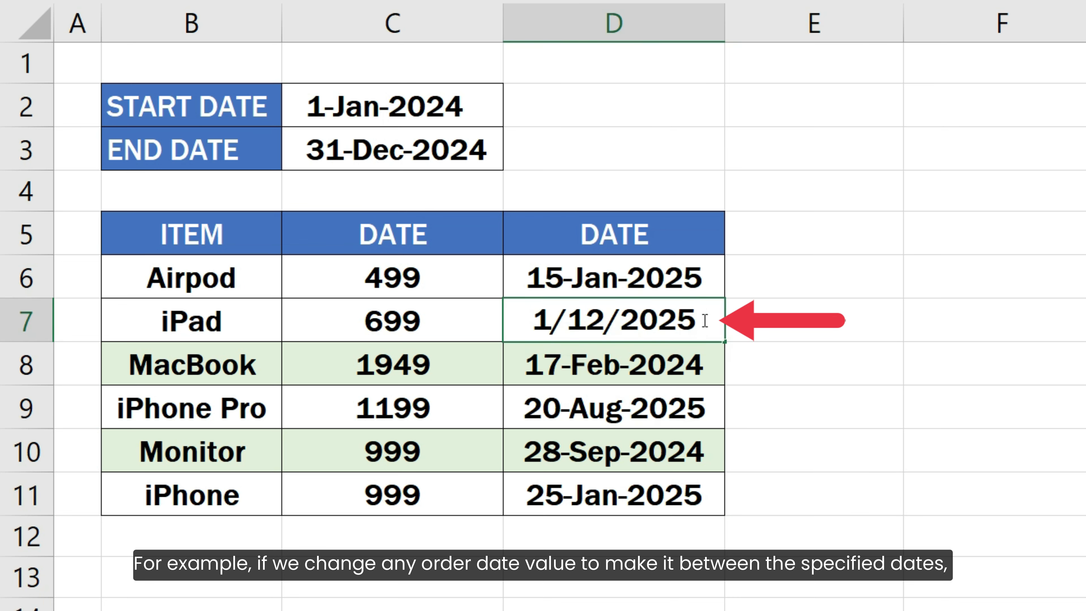
key(BackSpace)
text(4)
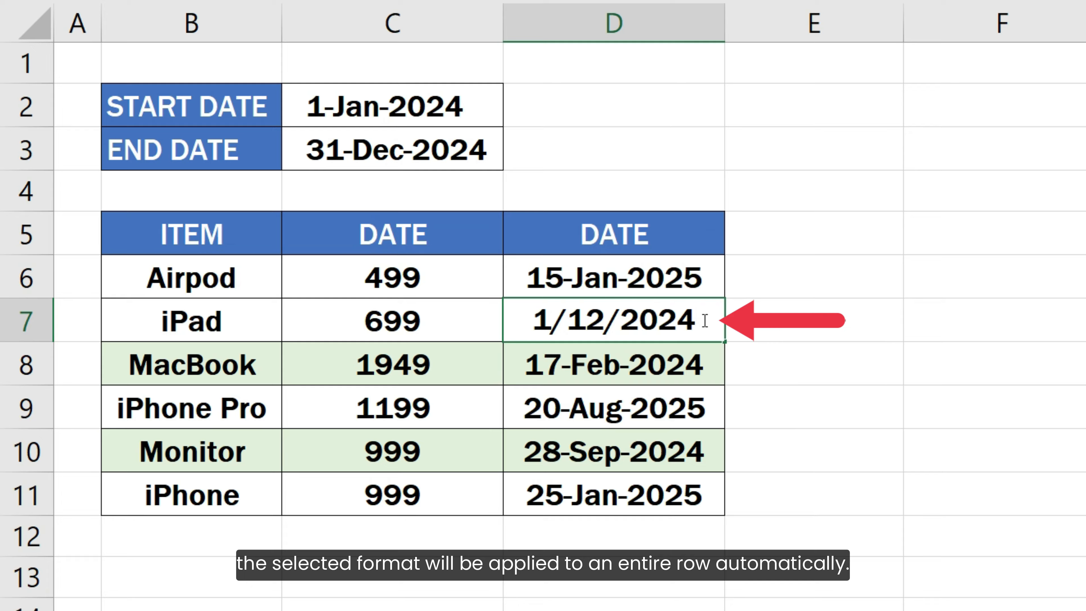
key(Return)
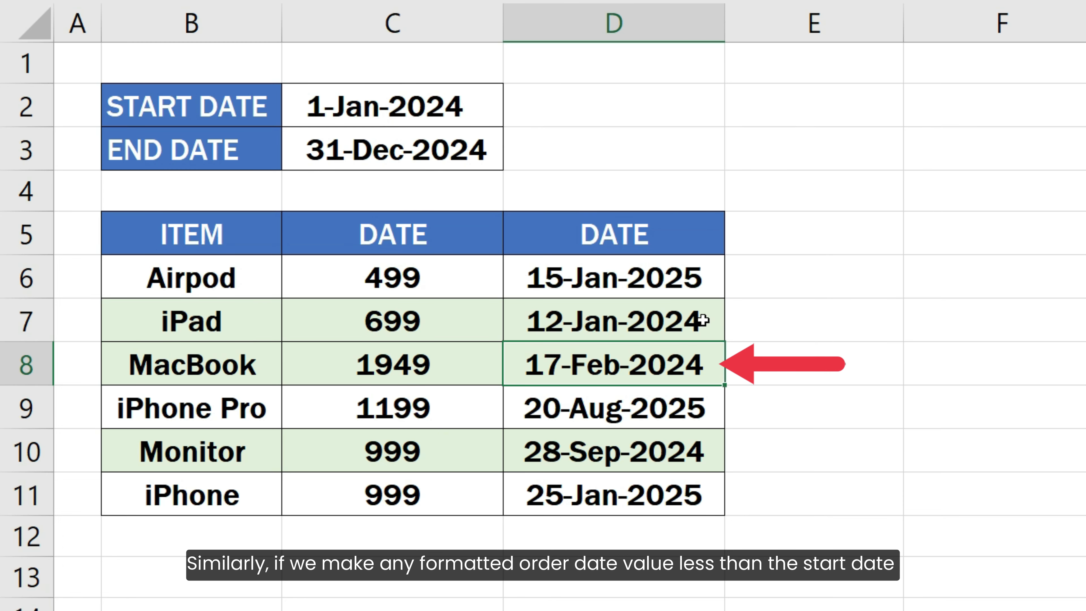
Change the MacBook order date in cell D8 to 2/17/2026.
double_click(710, 364)
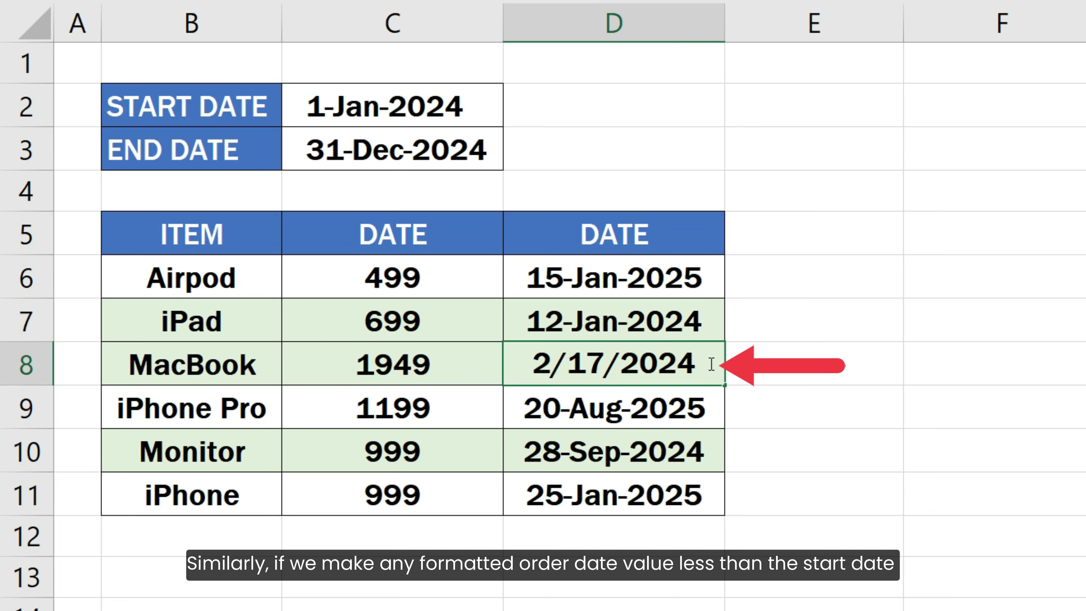
key(BackSpace)
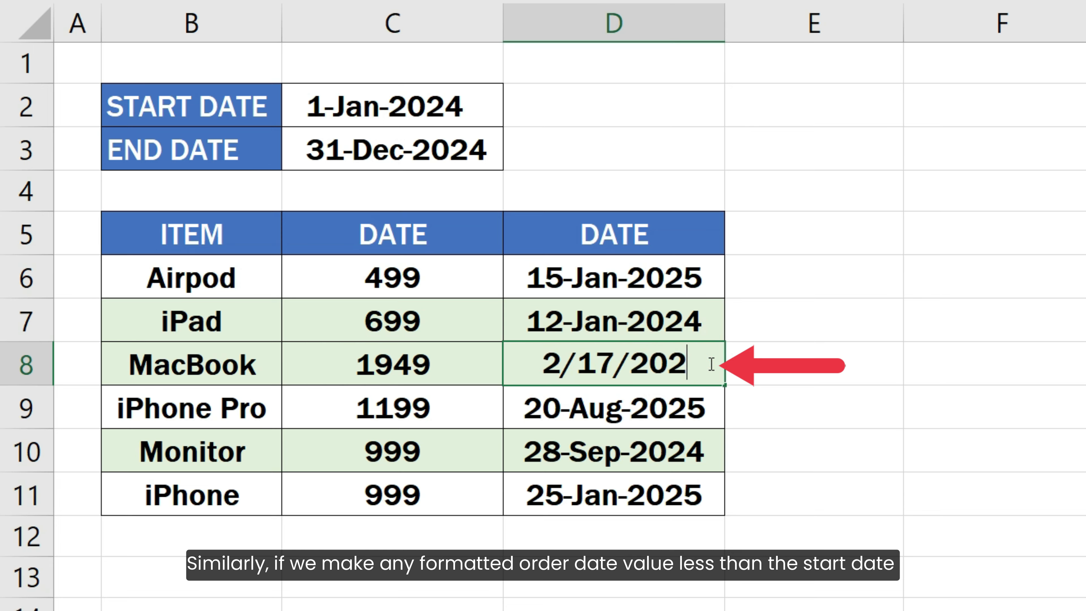
text(6)
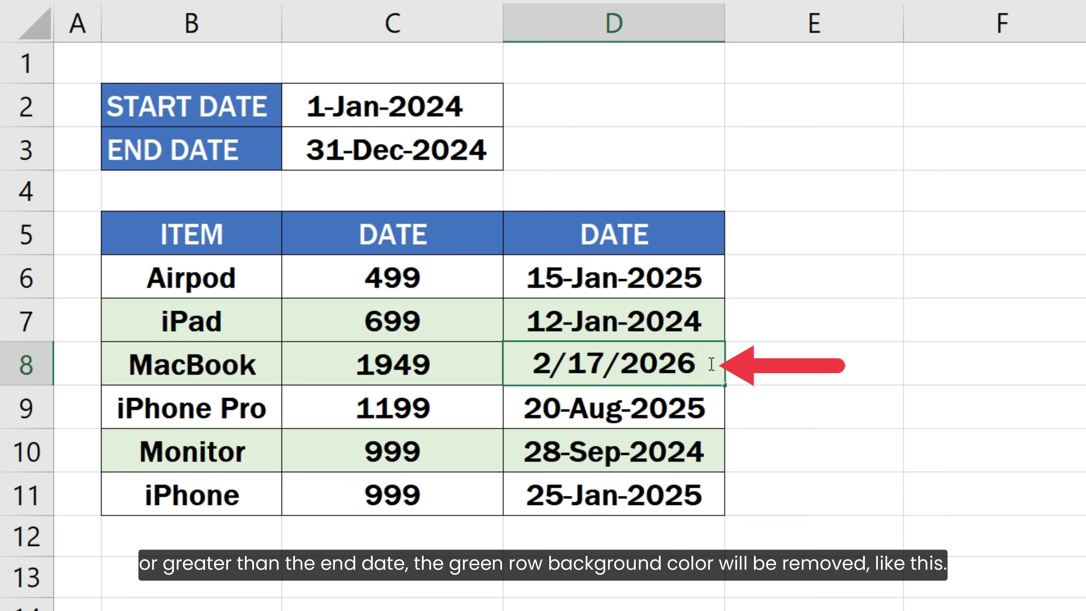
key(Return)
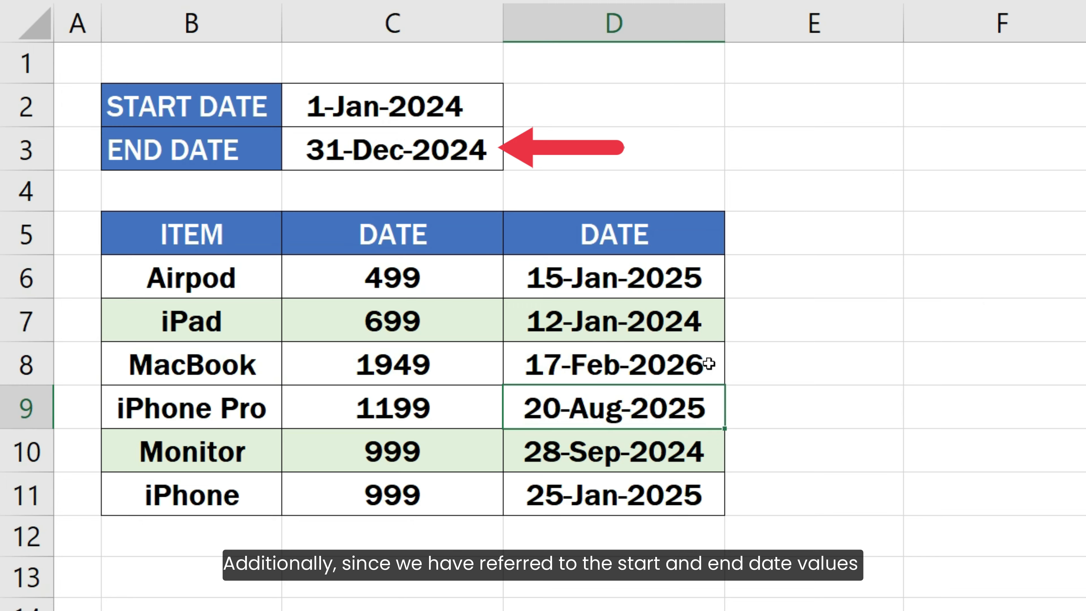
Set the end date in cell C3 to 12/31/2025.
double_click(493, 150)
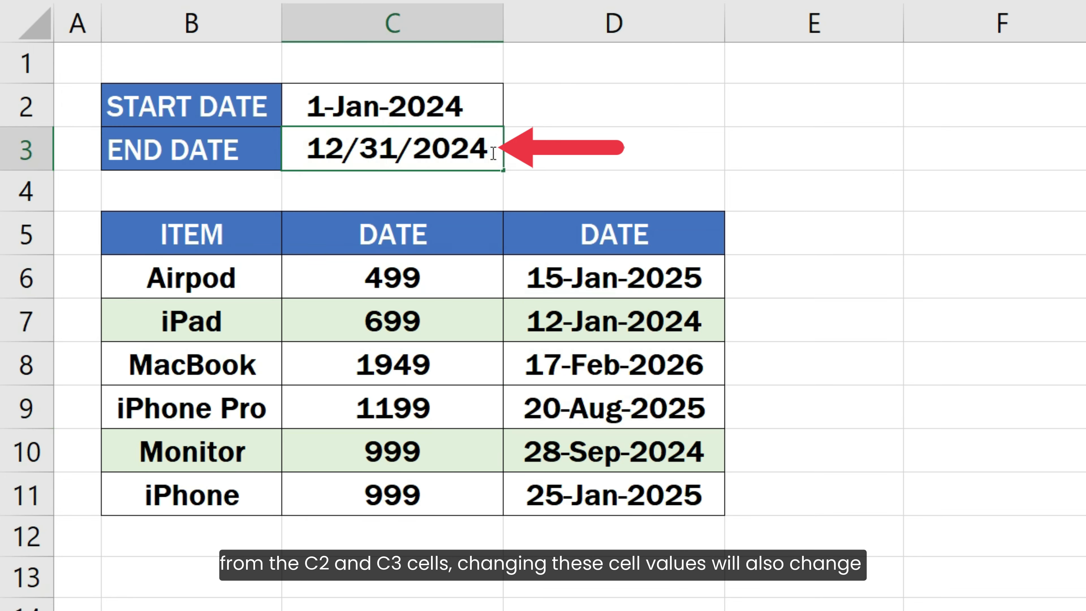
key(BackSpace)
text(5)
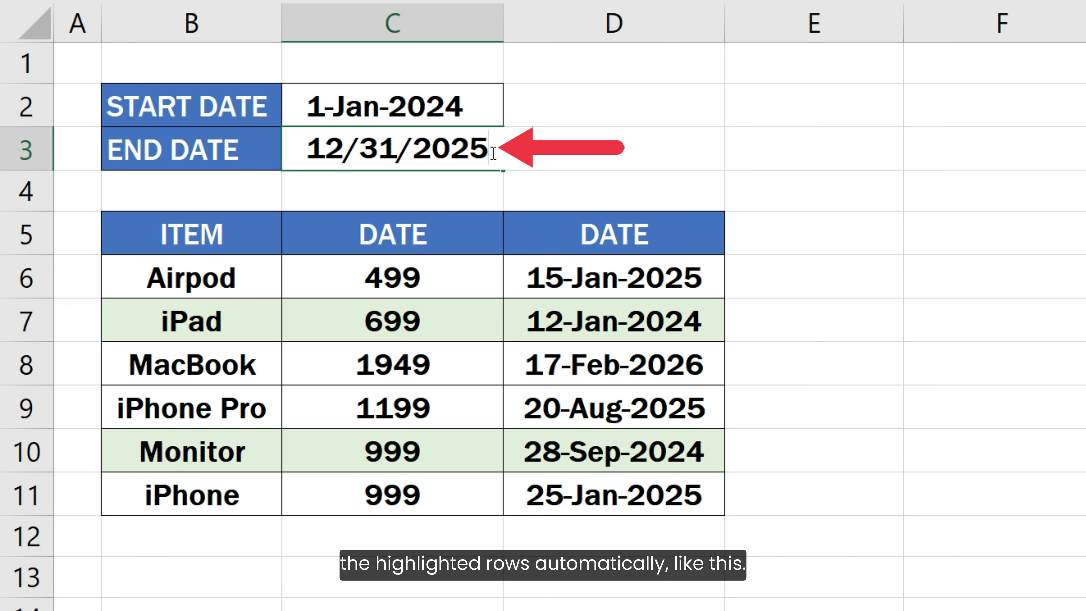
key(Return)
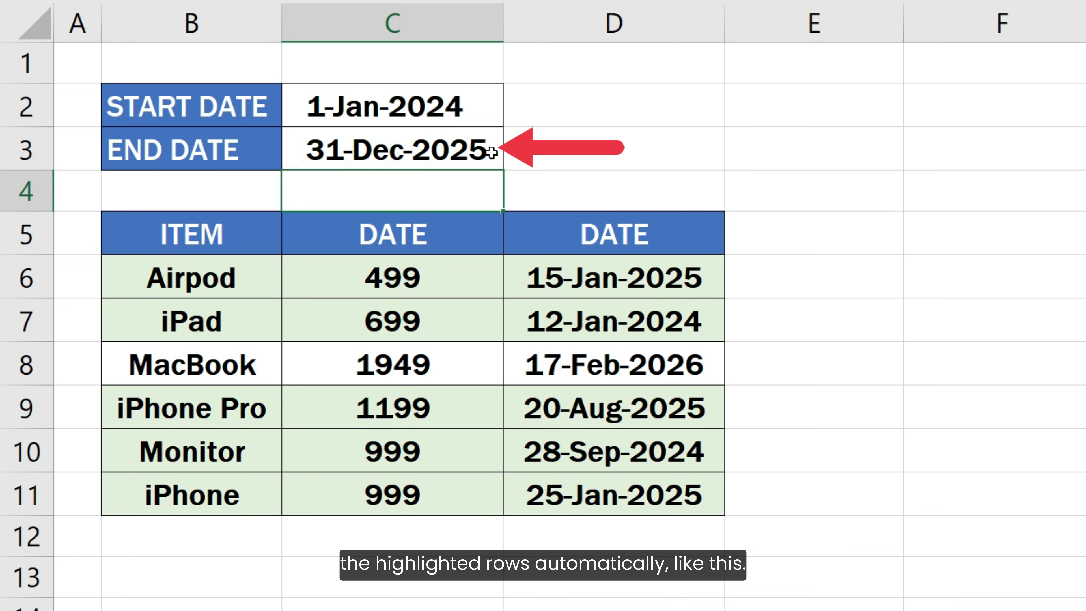